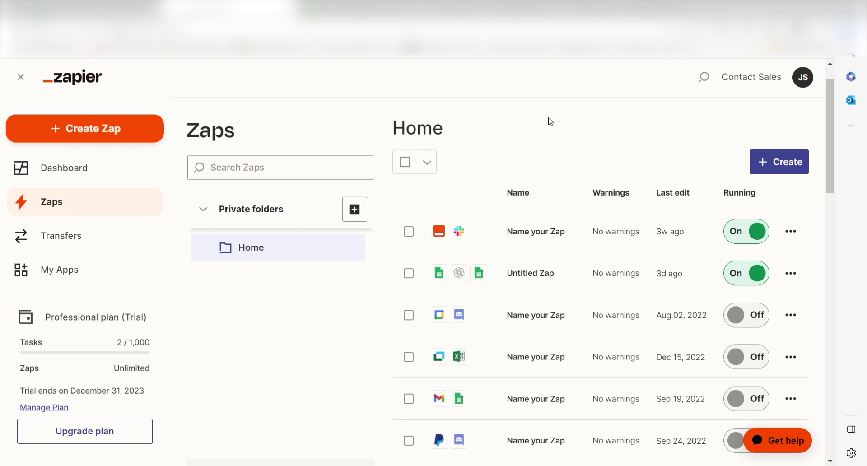
# - Start a new Zap triggered by Gmail's New Labeled Email event
pyautogui.click(156, 129)
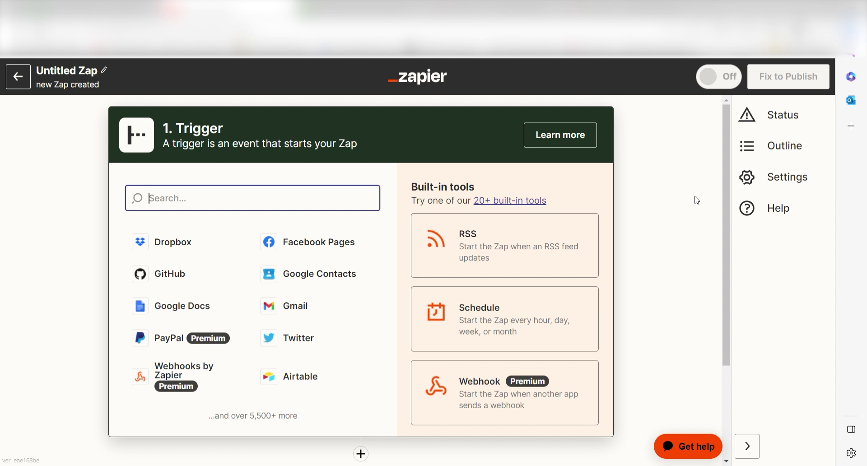
pyautogui.write('gmail')
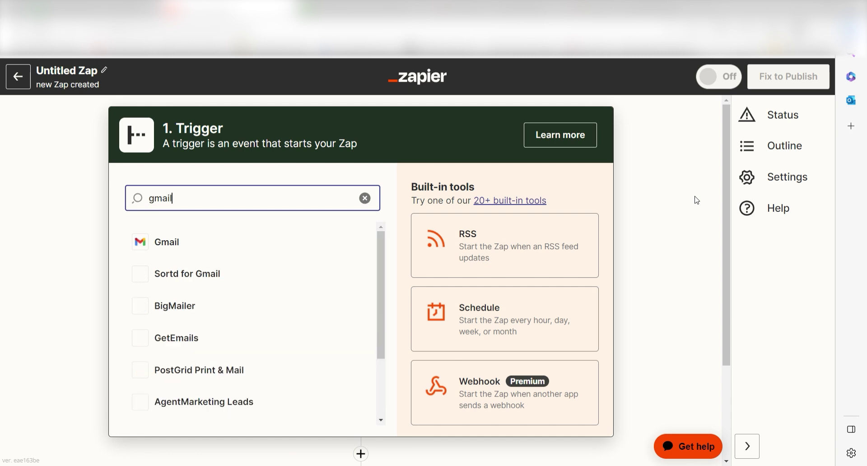
pyautogui.click(167, 242)
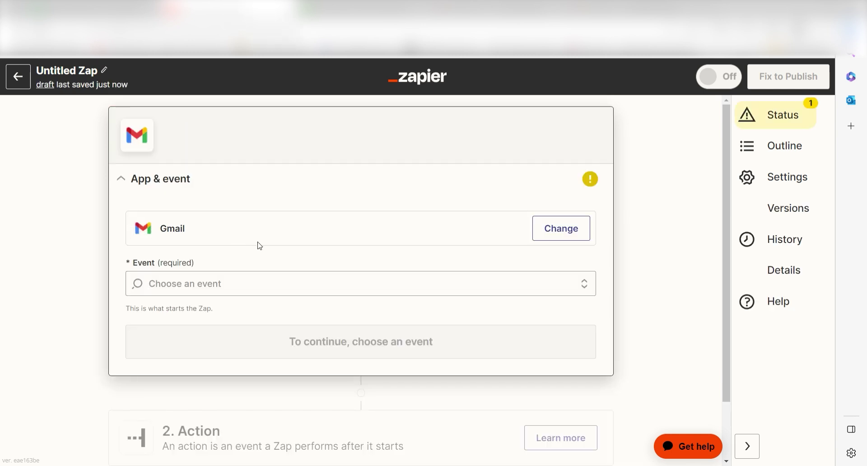
pyautogui.click(419, 271)
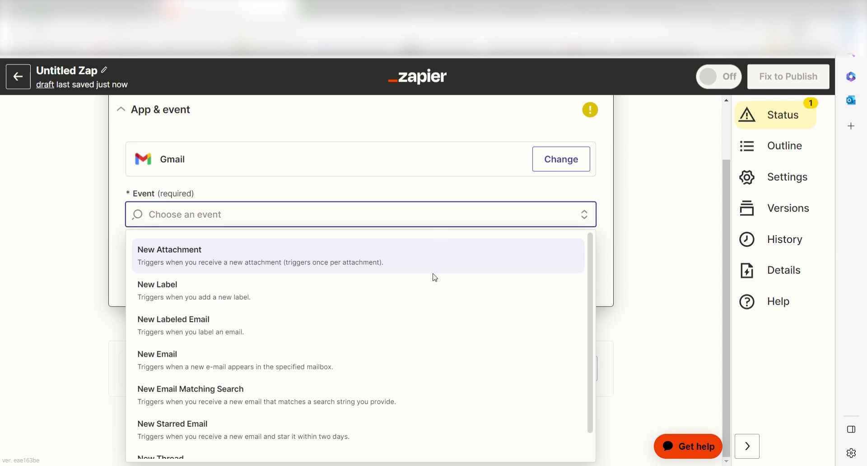
pyautogui.click(422, 326)
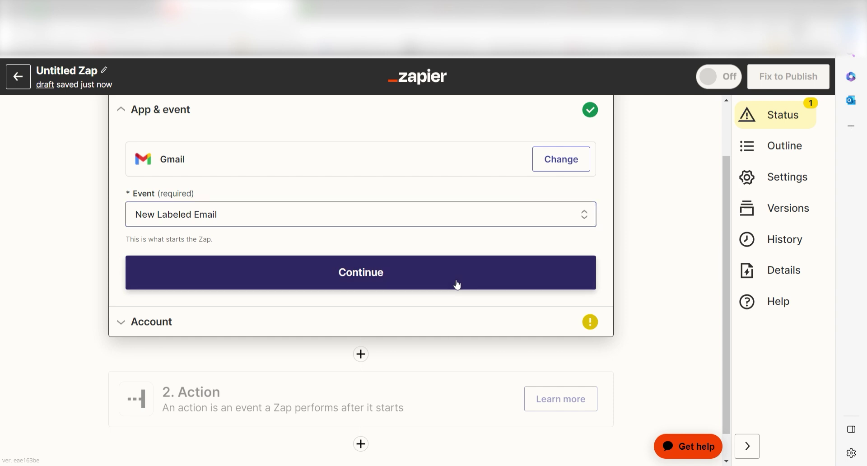
pyautogui.click(457, 284)
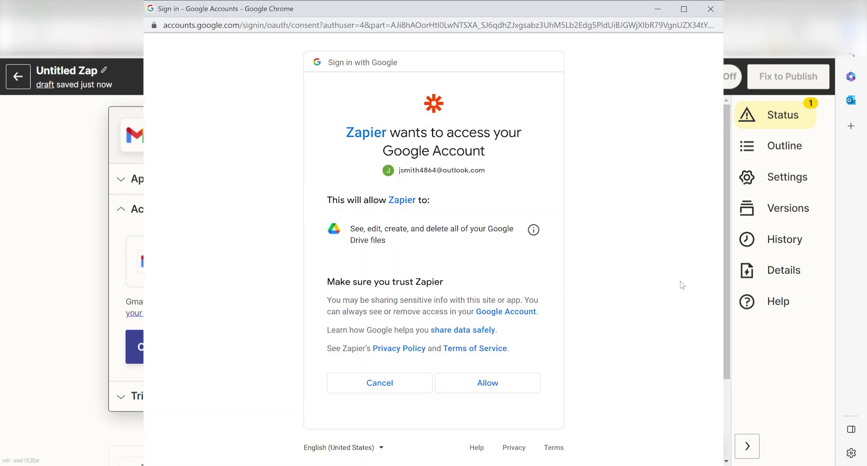
# - Allow Zapier access to the Google account in the sign-in popup
pyautogui.click(516, 377)
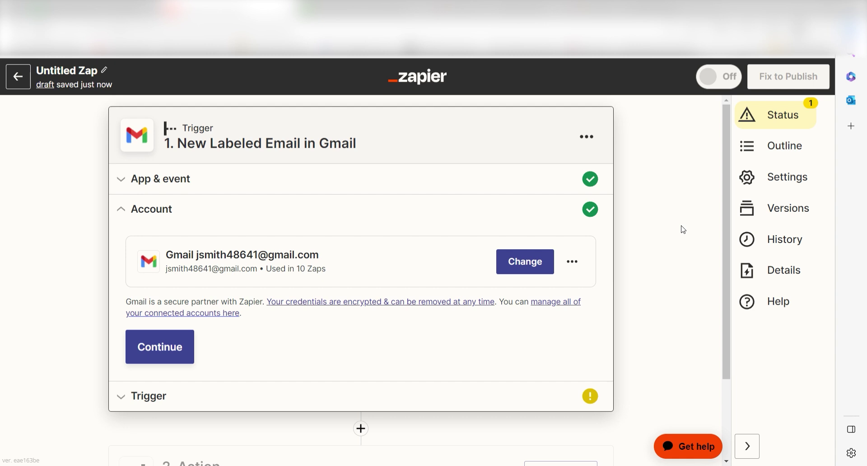
# - Set the trigger's Label/Mailbox to the Zapier label
pyautogui.click(145, 339)
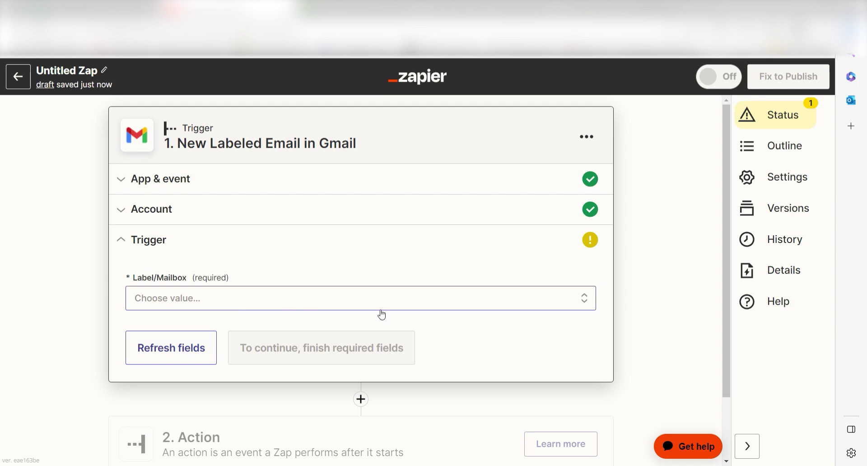
pyautogui.click(343, 298)
pyautogui.scroll(-4, 343, 373)
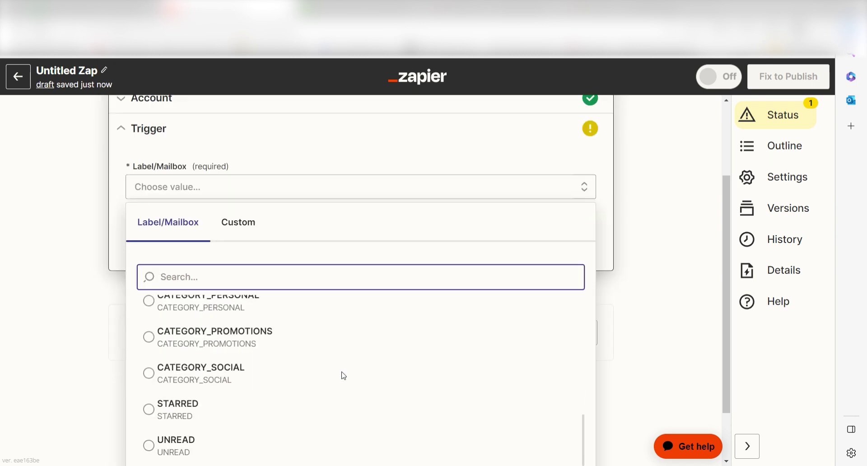
pyautogui.click(223, 459)
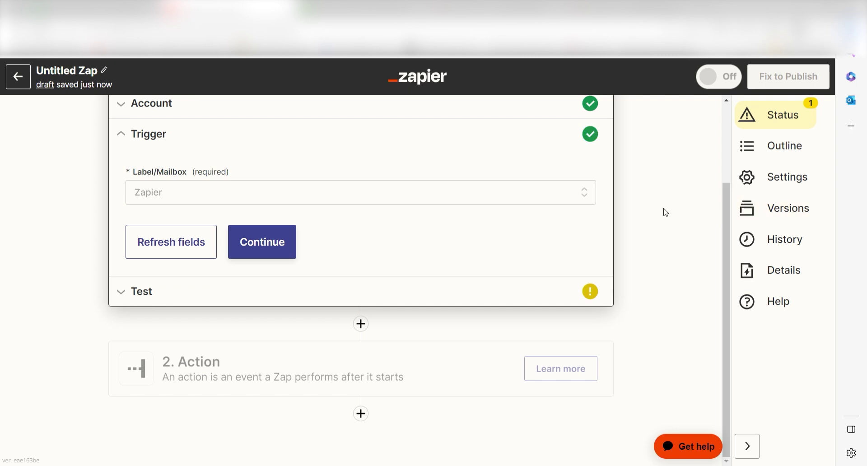
pyautogui.click(287, 243)
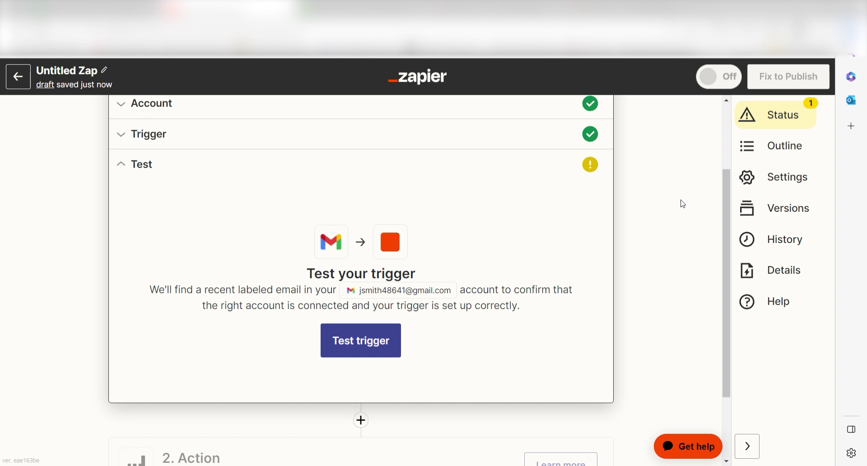
# - Test the trigger to pull in a sample labeled email
pyautogui.click(391, 351)
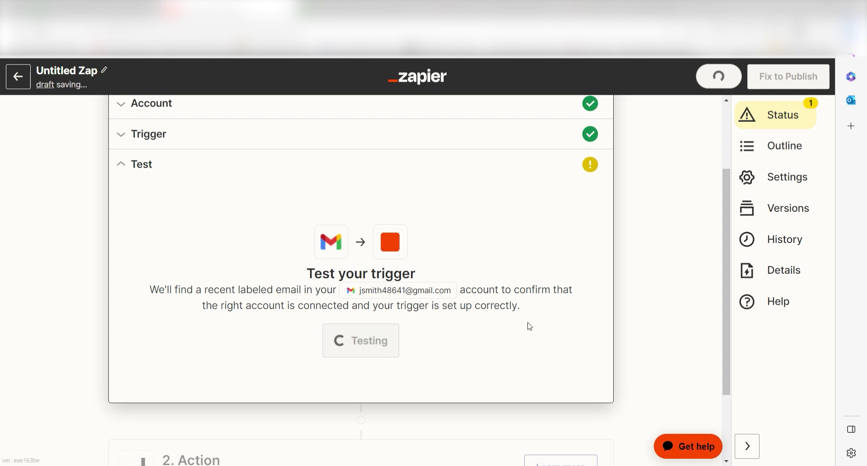
pyautogui.scroll(-1, 726, 216)
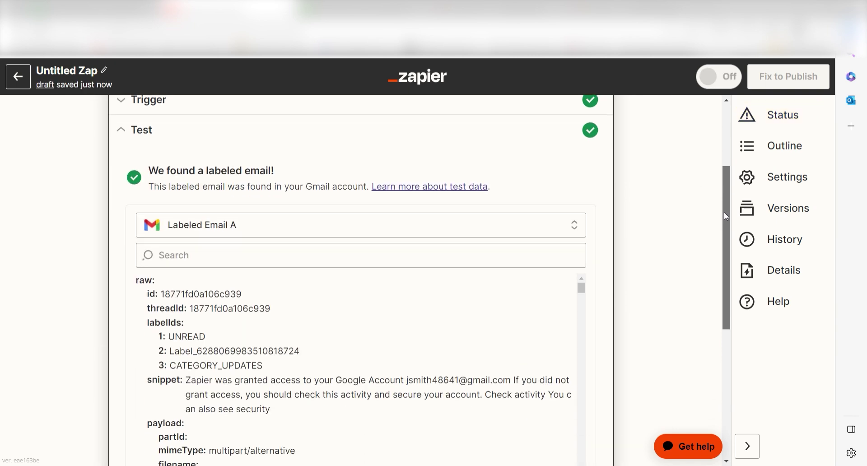
pyautogui.moveTo(725, 217); pyautogui.dragTo(728, 257)
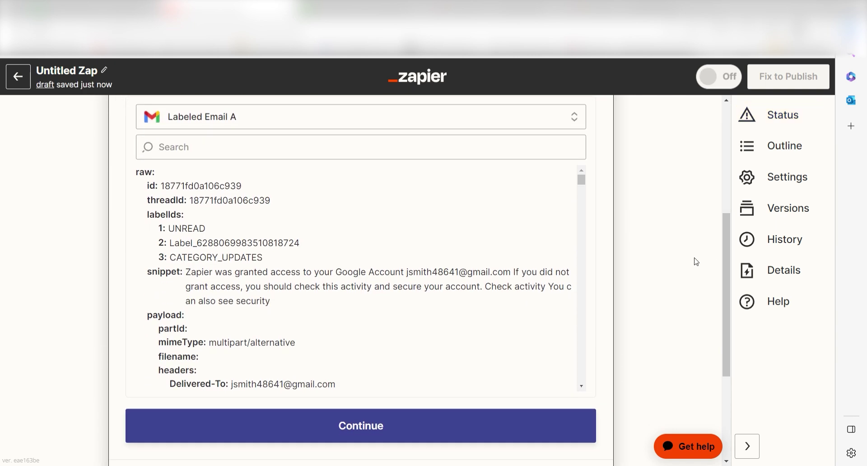
# - Add OpenAI (GPT-3 & DALL·E) as the action app with the Send Prompt event
pyautogui.click(585, 418)
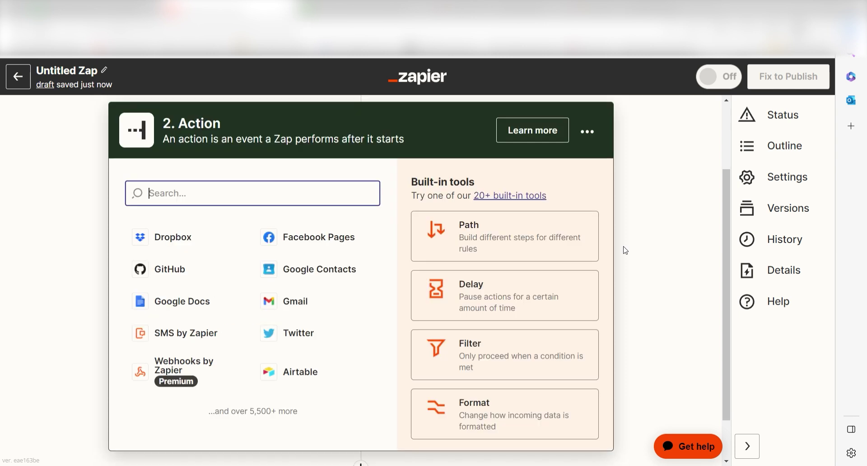
pyautogui.write('openai')
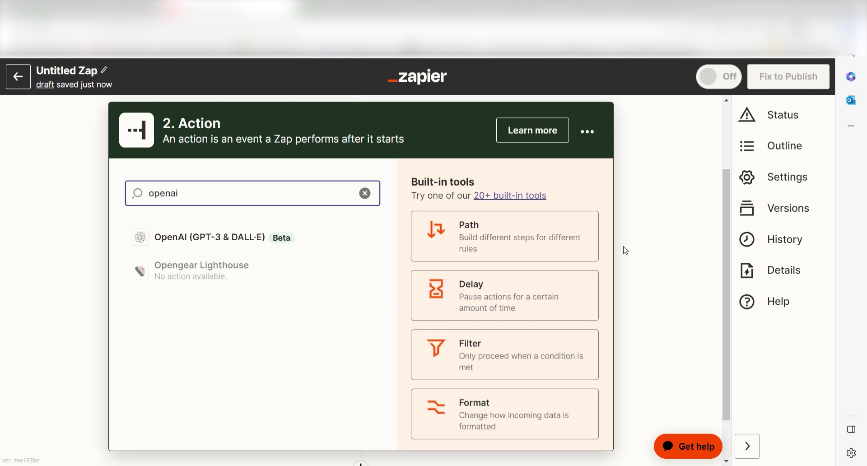
pyautogui.click(268, 246)
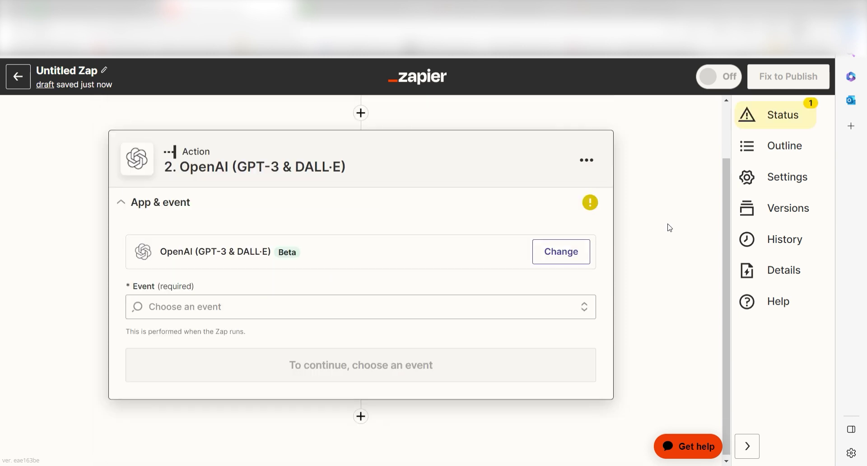
pyautogui.click(381, 364)
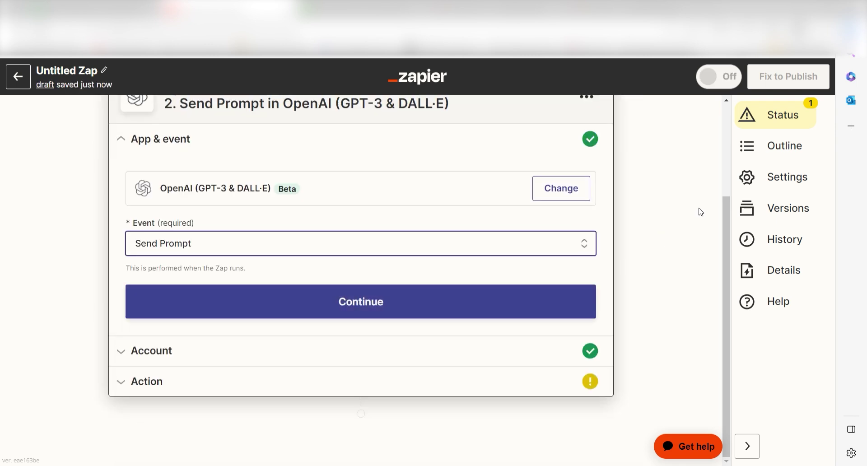
pyautogui.click(449, 311)
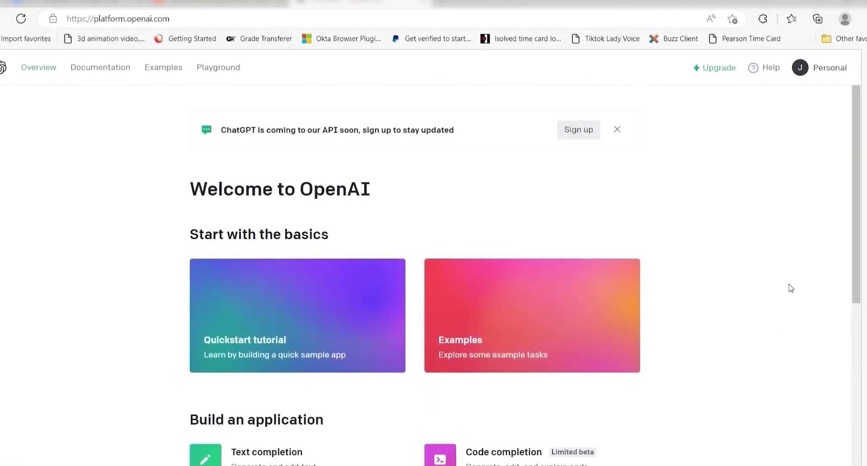
# - Generate and copy a new OpenAI secret API key for Zapier's API Key field
pyautogui.click(830, 68)
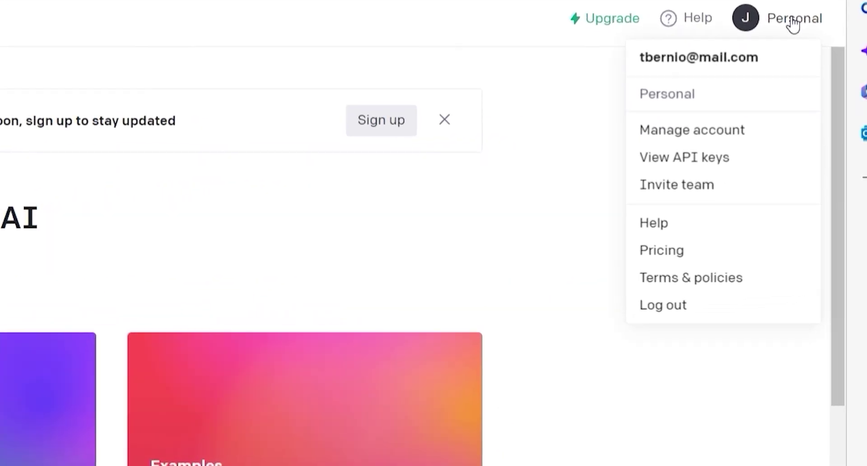
pyautogui.click(628, 164)
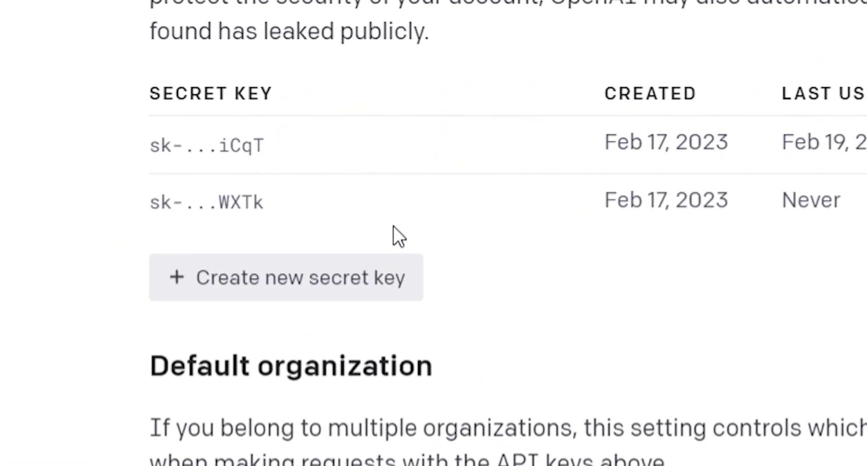
pyautogui.click(391, 228)
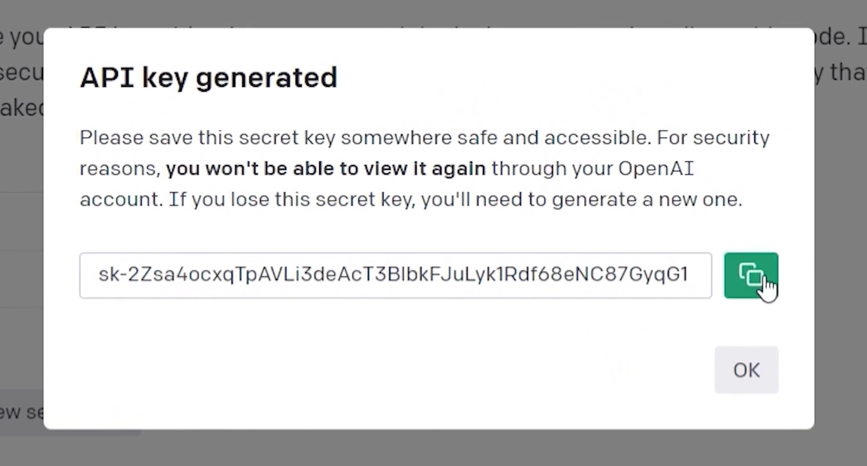
pyautogui.click(835, 248)
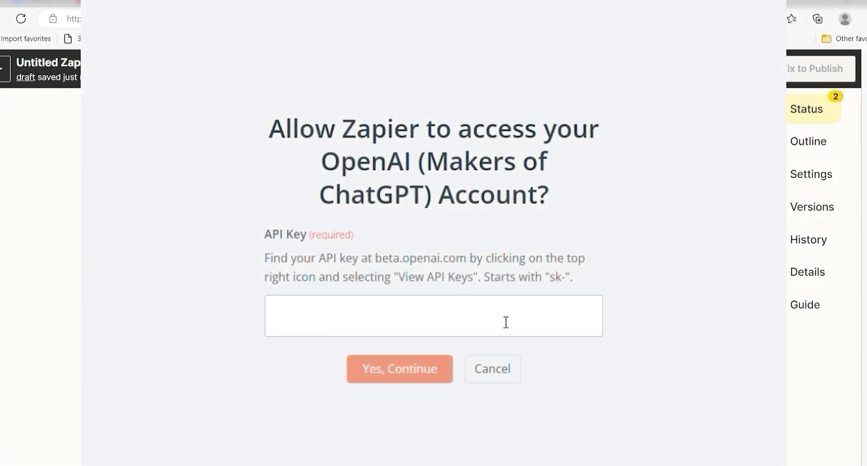
pyautogui.click(505, 322)
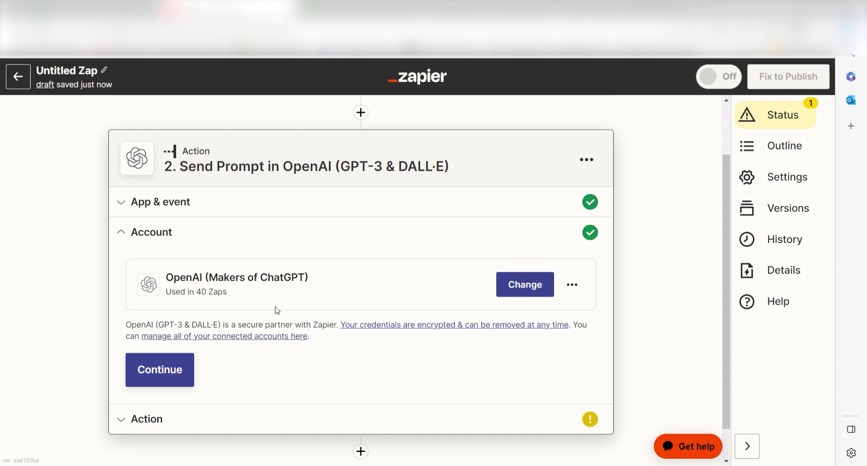
# - Set the prompt to 'please create a response for this email:' plus Body Plain, then test it
pyautogui.click(160, 369)
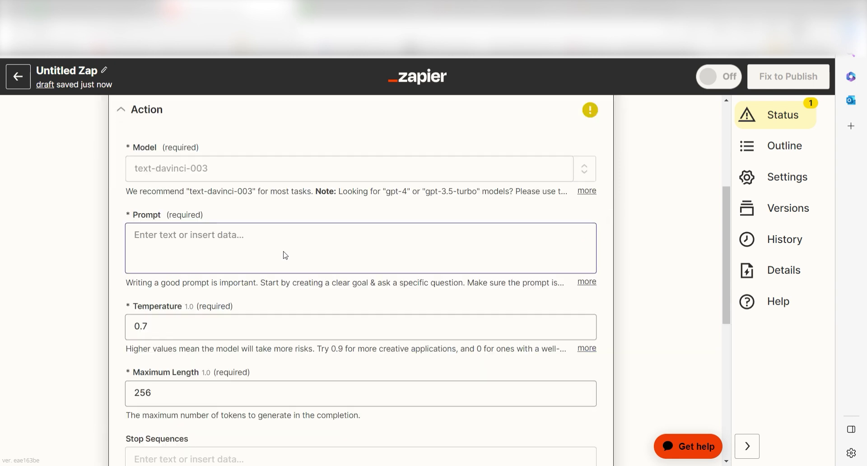
pyautogui.click(287, 244)
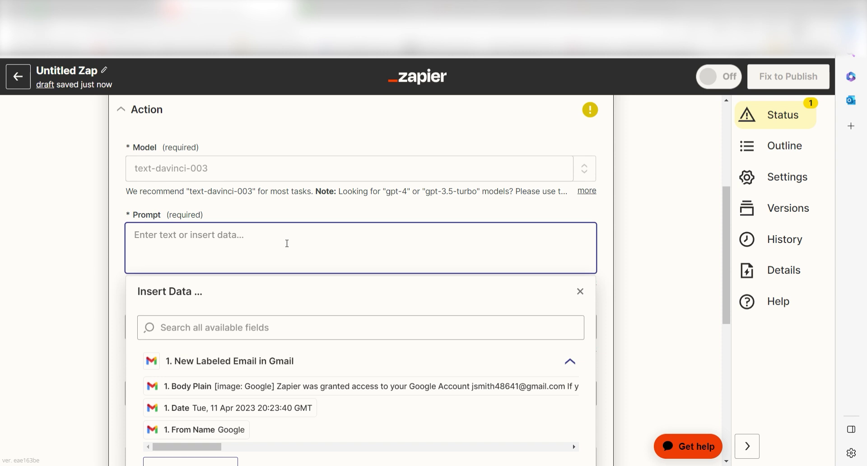
pyautogui.write('please create a')
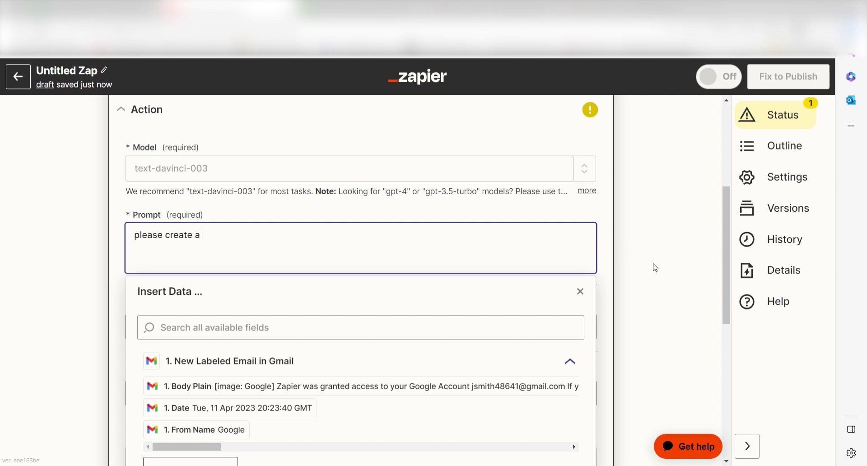
pyautogui.write(' response for this email:')
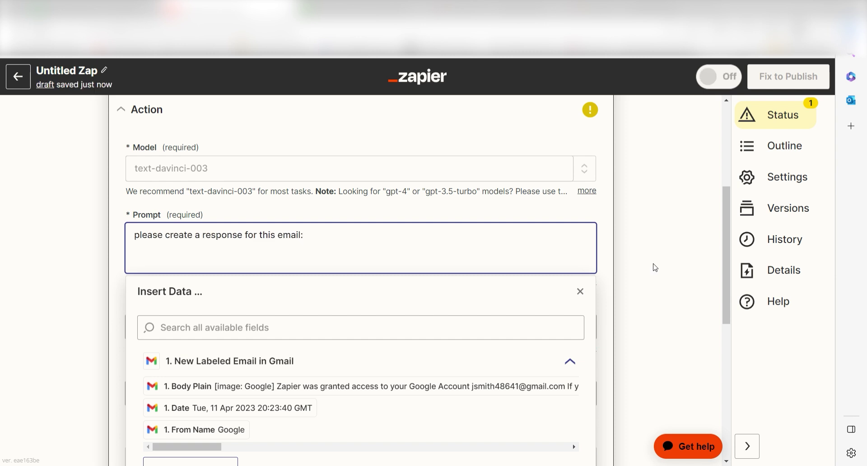
pyautogui.click(353, 387)
pyautogui.moveTo(726, 217)
pyautogui.mouseDown()
pyautogui.moveTo(730, 338)
pyautogui.moveTo(720, 341)
pyautogui.mouseUp()
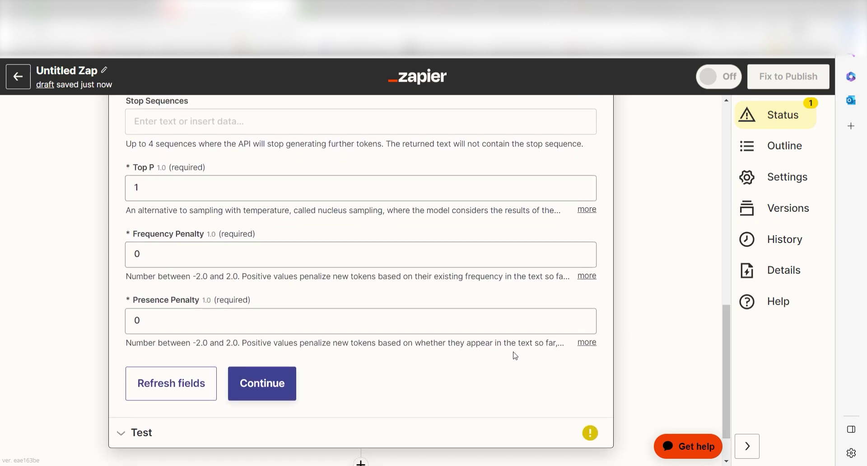
pyautogui.click(284, 389)
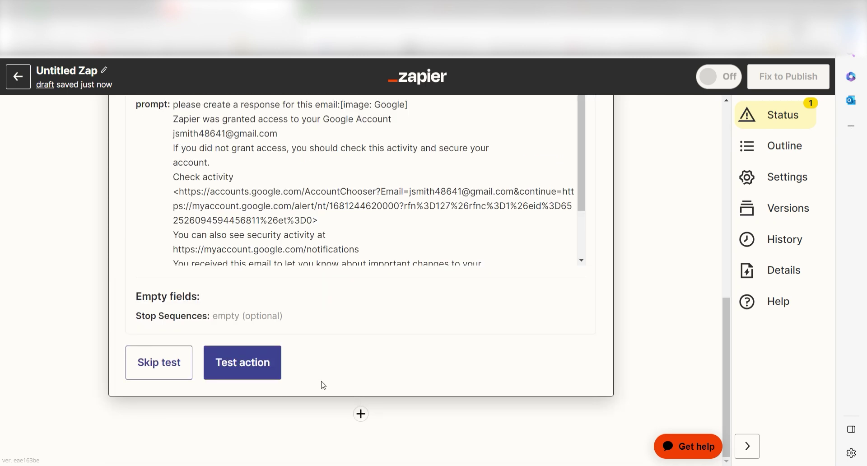
pyautogui.click(278, 361)
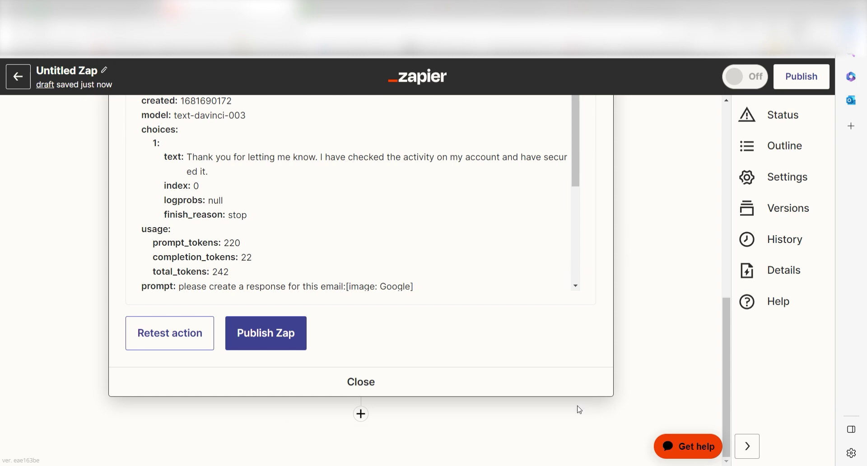
# - Add a Gmail Create Draft step after the OpenAI step using the connected Gmail account
pyautogui.click(362, 416)
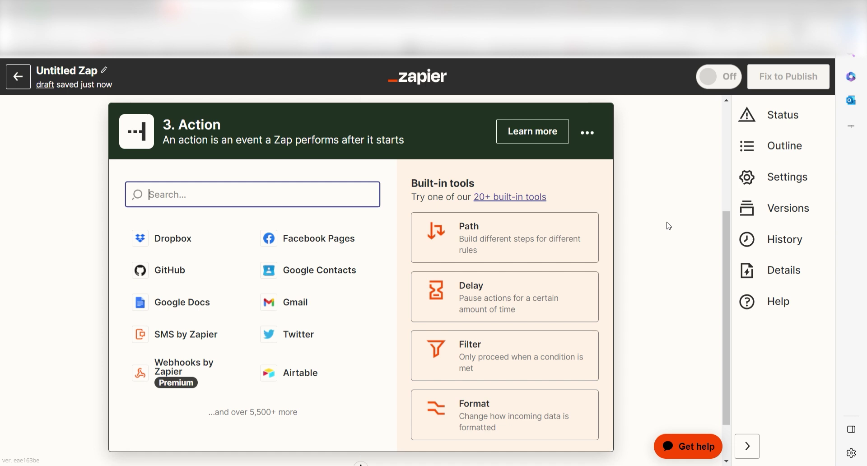
pyautogui.write('gmail')
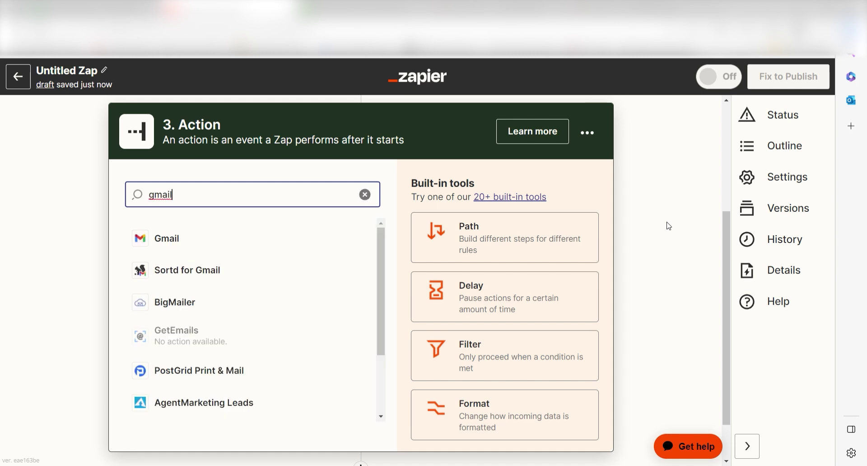
pyautogui.click(223, 235)
pyautogui.click(397, 316)
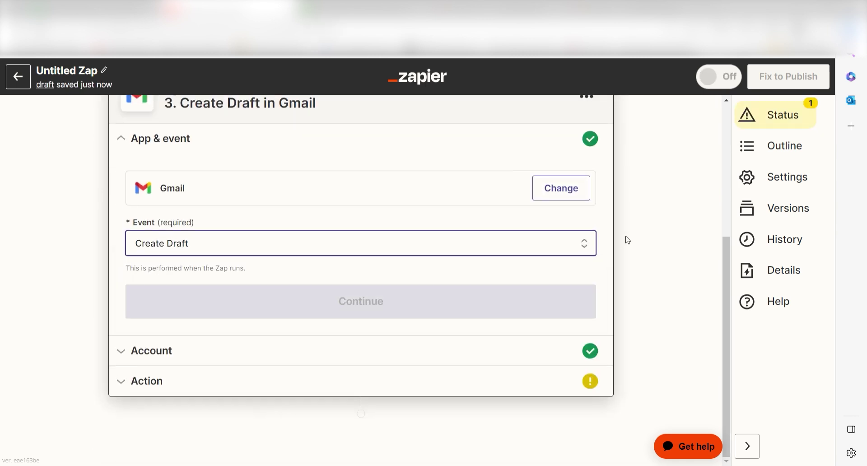
pyautogui.click(531, 299)
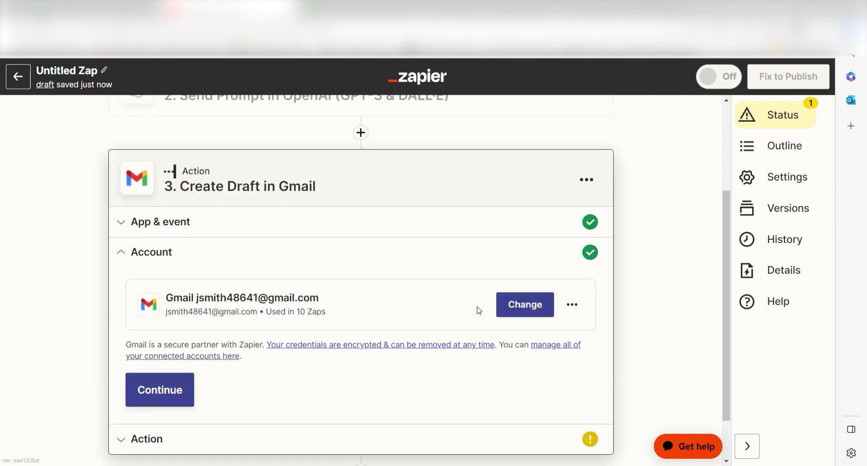
pyautogui.click(163, 388)
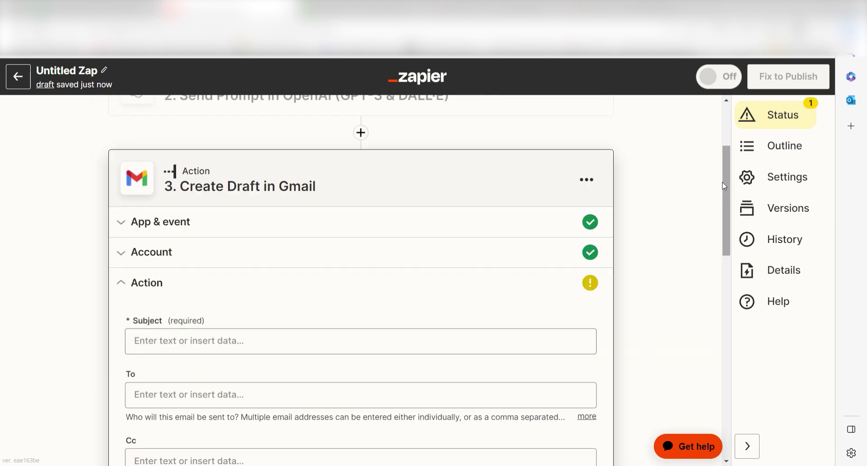
pyautogui.scroll(-2, 730, 214)
pyautogui.moveTo(730, 214); pyautogui.dragTo(730, 247)
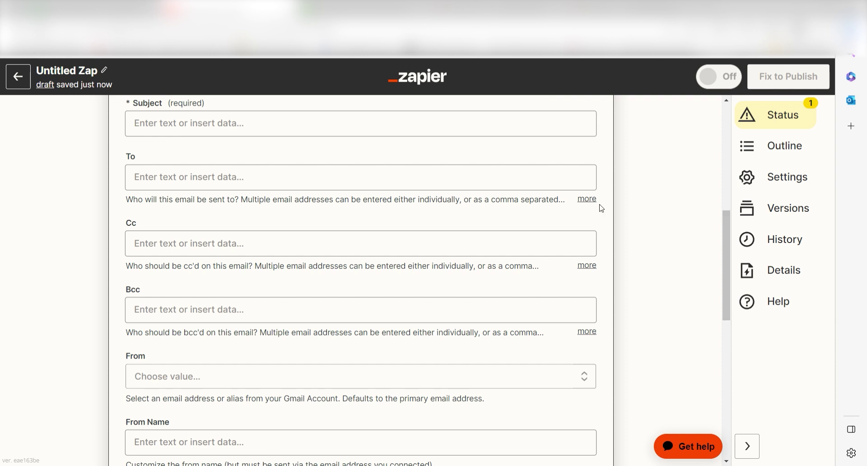
# - Set the draft Subject to the email's Subject and To to its From Email
pyautogui.click(583, 124)
pyautogui.click(276, 309)
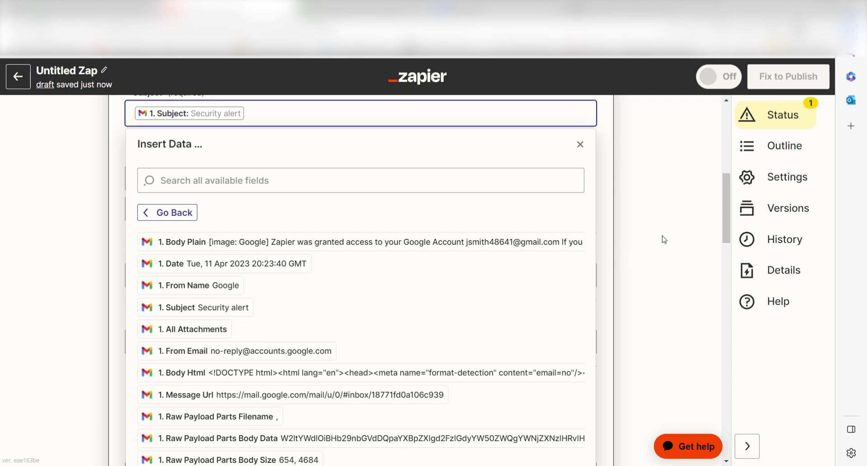
pyautogui.click(608, 239)
pyautogui.click(317, 221)
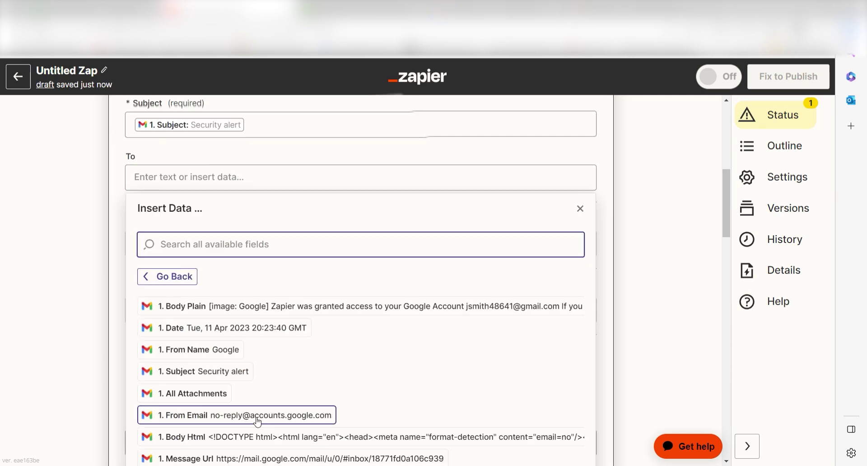
pyautogui.click(257, 415)
pyautogui.click(682, 255)
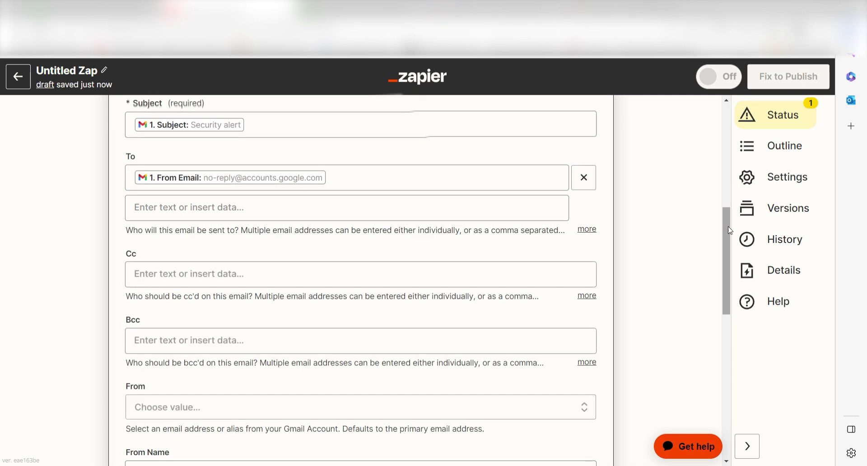
# - Fill the draft Body with OpenAI's Choices Text and run the test
pyautogui.scroll(-9, 727, 228)
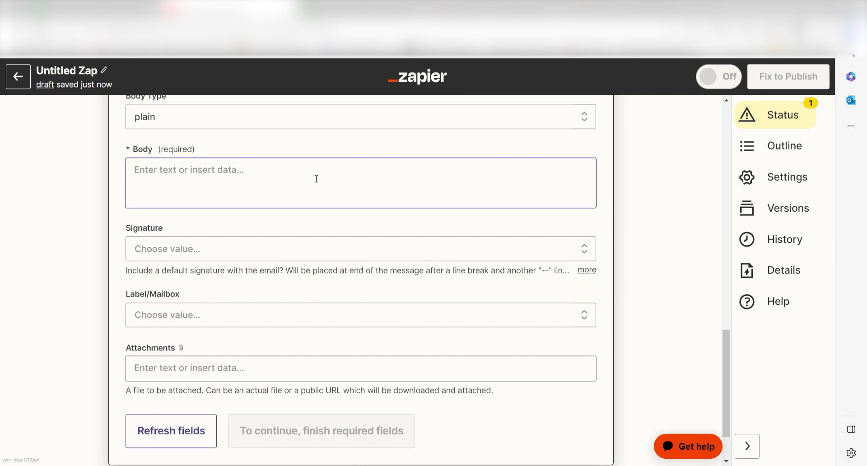
pyautogui.click(315, 178)
pyautogui.click(629, 248)
pyautogui.scroll(-5, 628, 248)
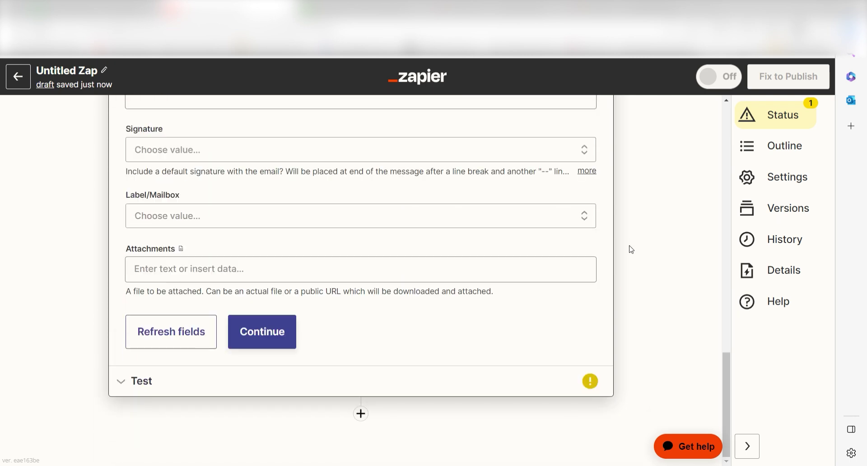
pyautogui.click(271, 337)
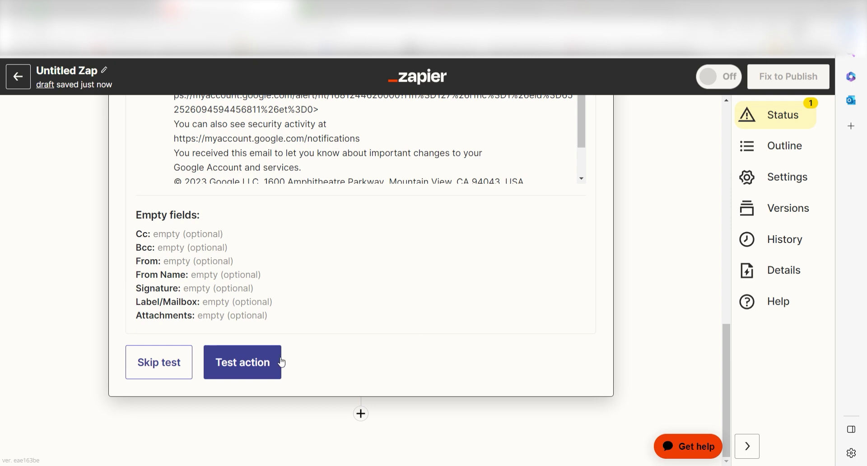
pyautogui.click(267, 362)
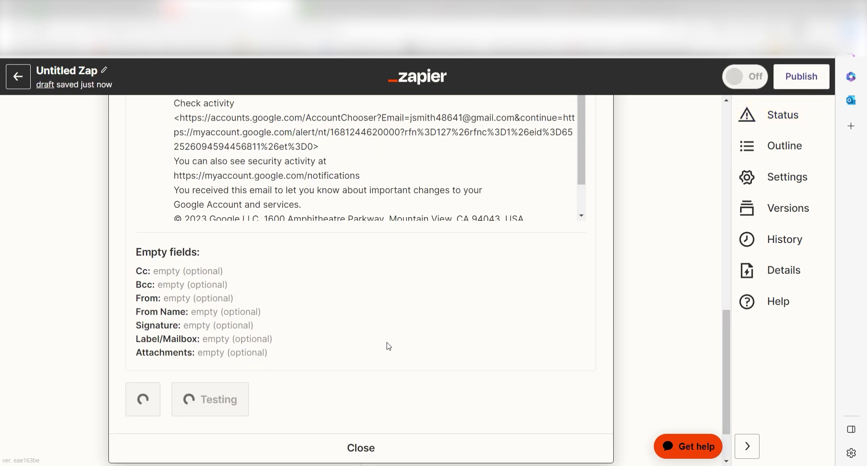